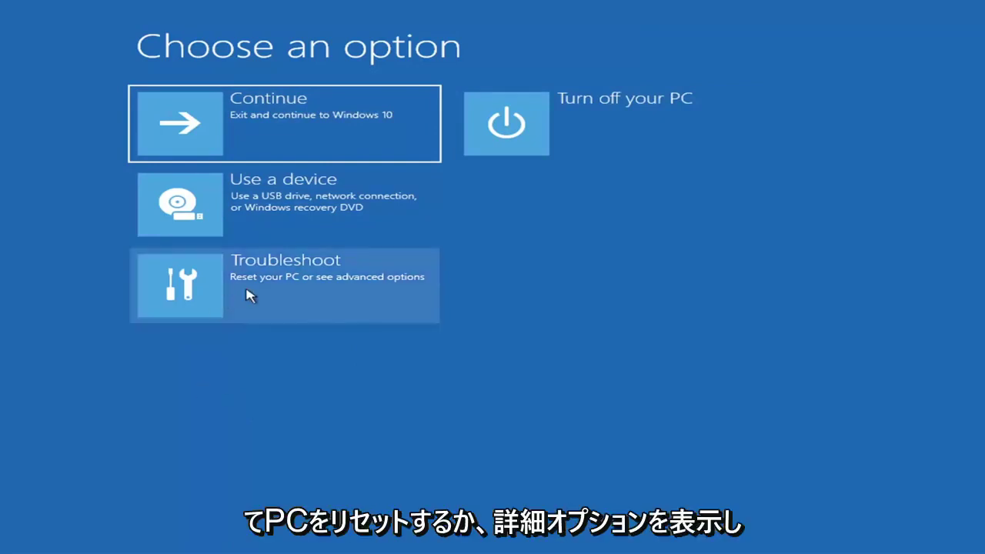
Run Startup Repair from the advanced troubleshooting options.
{"action": "left_click", "coordinate": [366, 292]}
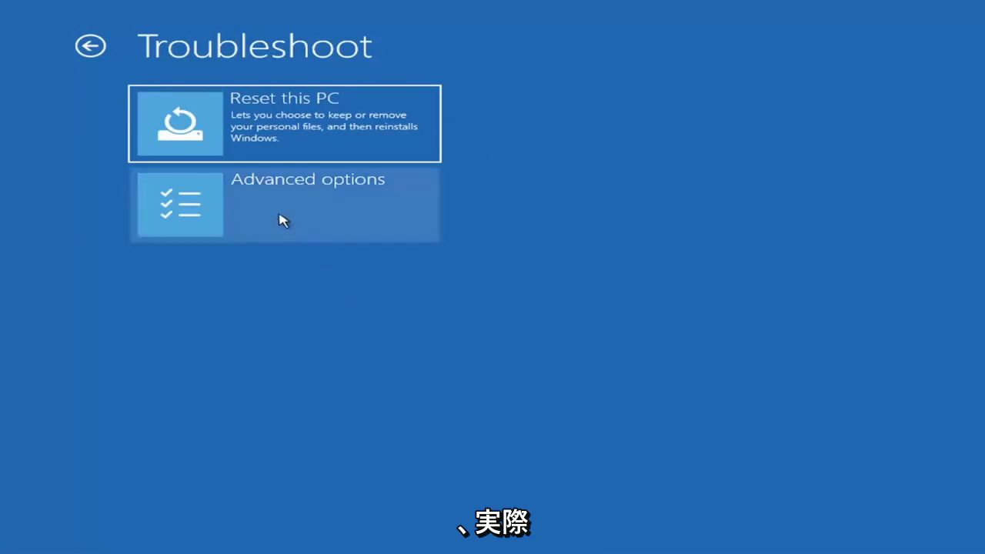
{"action": "left_click", "coordinate": [309, 209]}
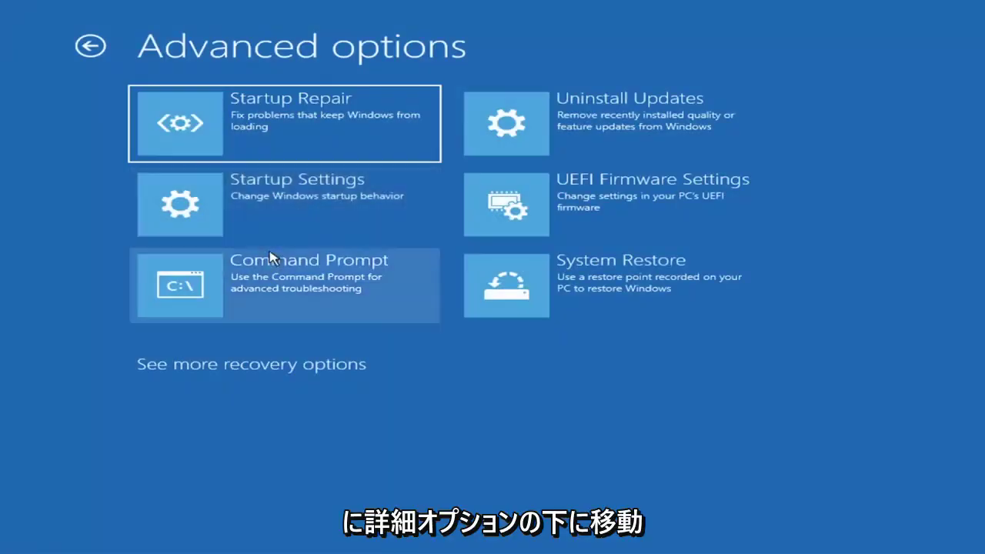
{"action": "left_click", "coordinate": [266, 133]}
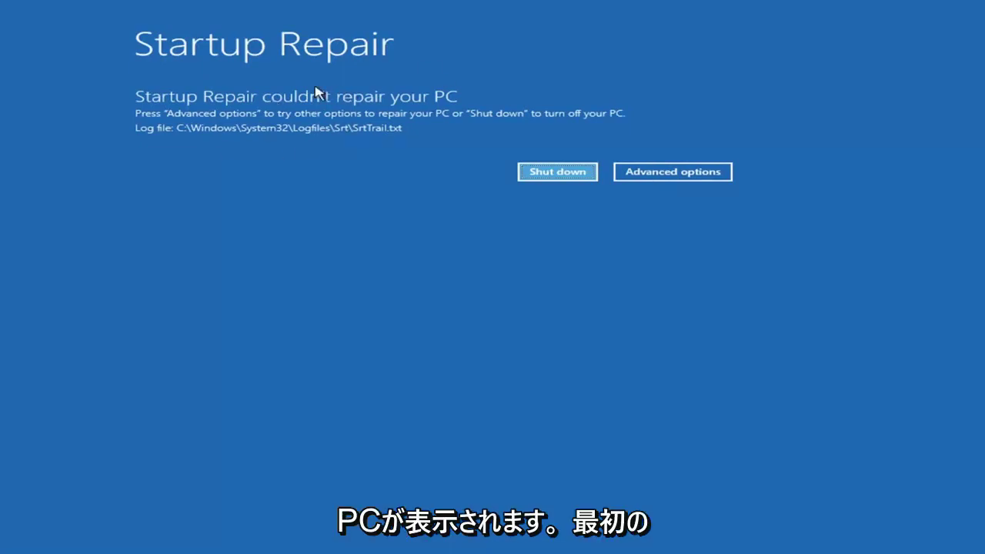
Return to the advanced troubleshooting options and review the Startup Settings page and the Uninstall Updates choices, leaving each without changes.
{"action": "left_click", "coordinate": [684, 173]}
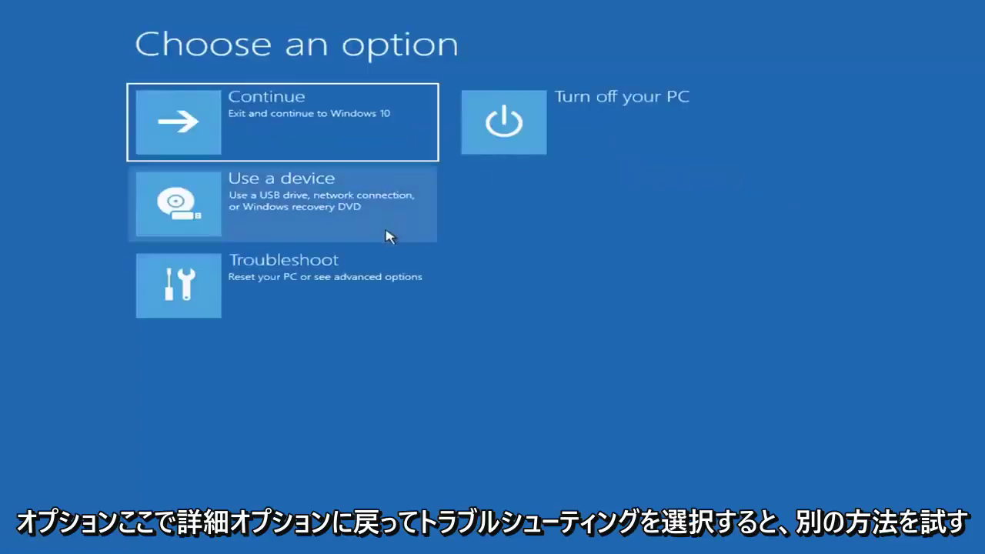
{"action": "left_click", "coordinate": [247, 297]}
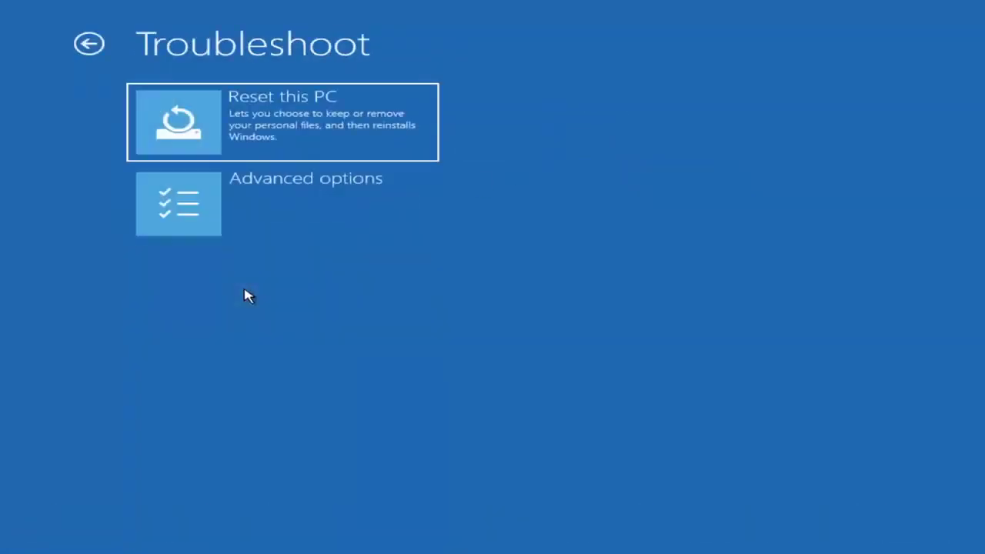
{"action": "left_click", "coordinate": [257, 215]}
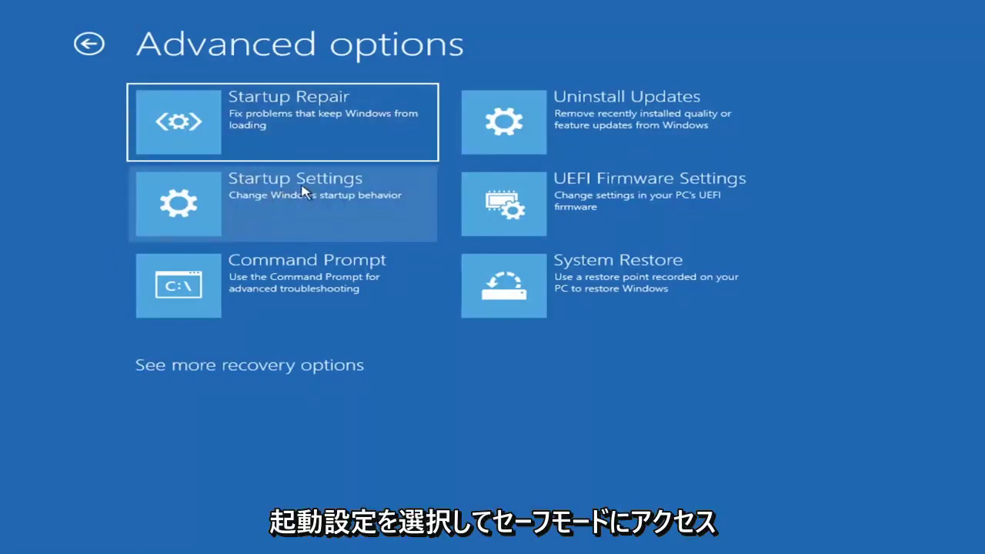
{"action": "left_click", "coordinate": [253, 205]}
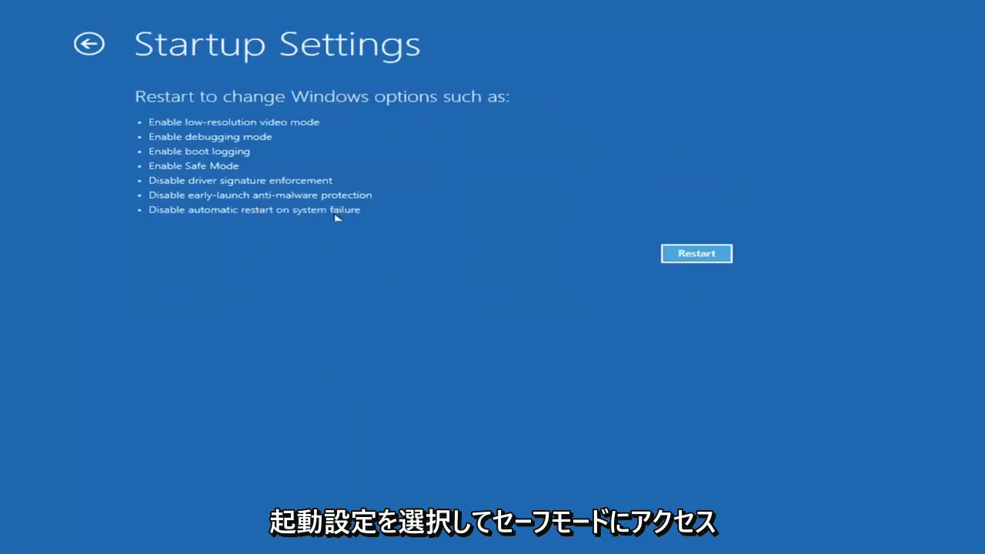
{"action": "left_click", "coordinate": [690, 260]}
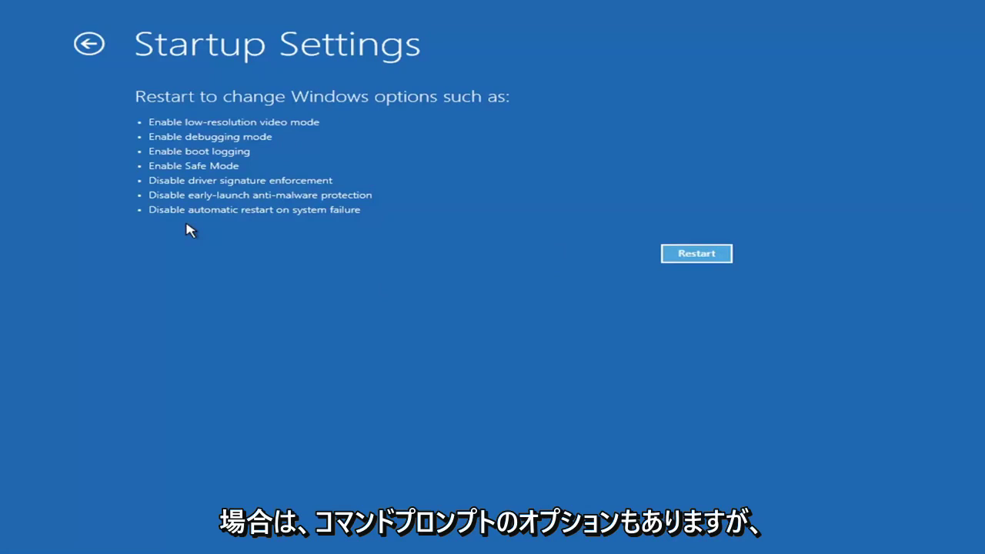
{"action": "left_click", "coordinate": [77, 39]}
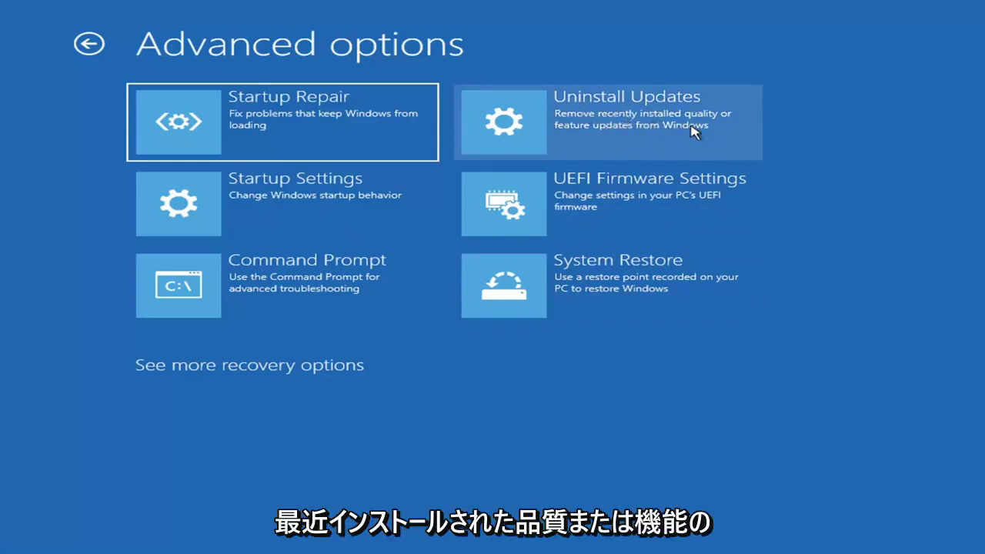
{"action": "left_click", "coordinate": [575, 125]}
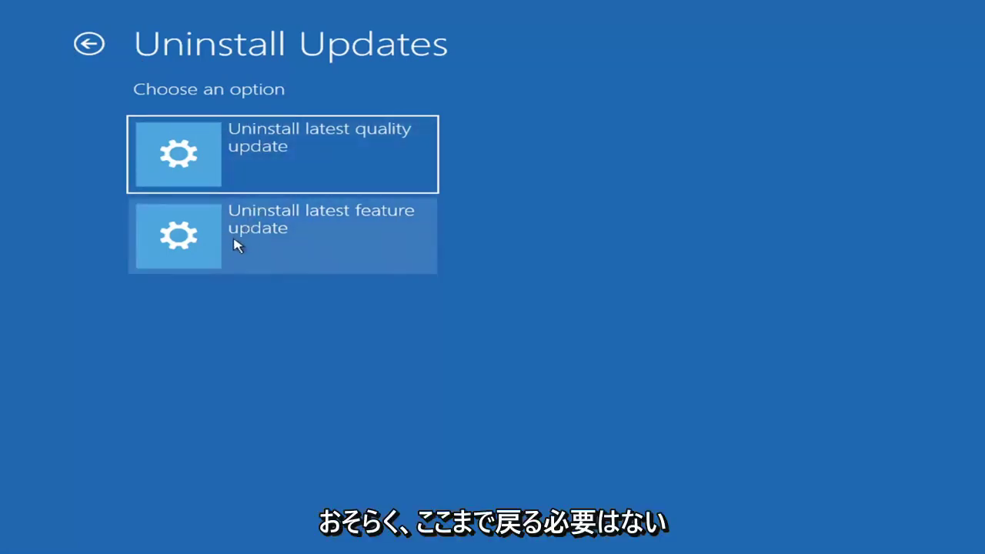
{"action": "left_click", "coordinate": [88, 43]}
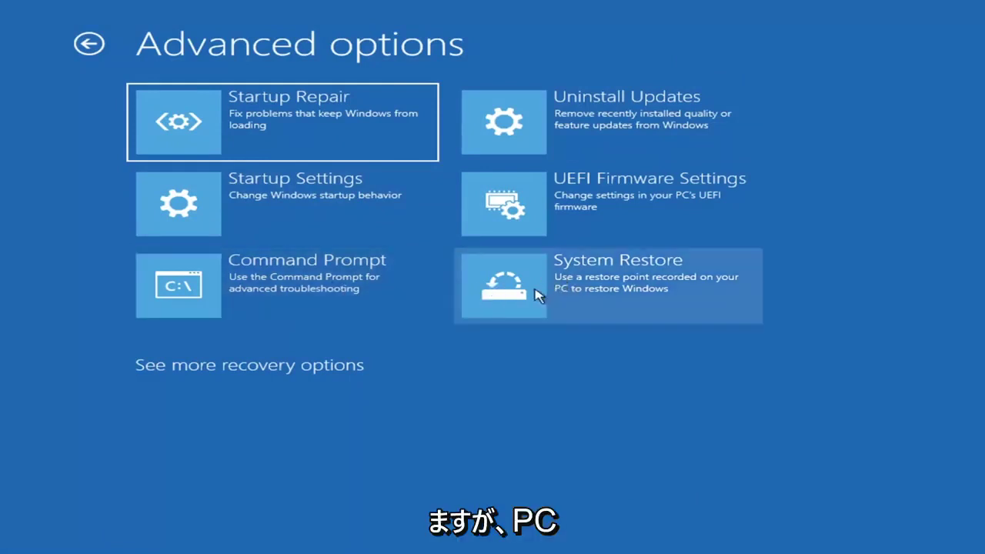
Restore Windows with System Restore to the 7/9/2021 12:37:05 PM "Before Updates" restore point and restart the computer, dismissing the completion notice.
{"action": "left_click", "coordinate": [639, 300]}
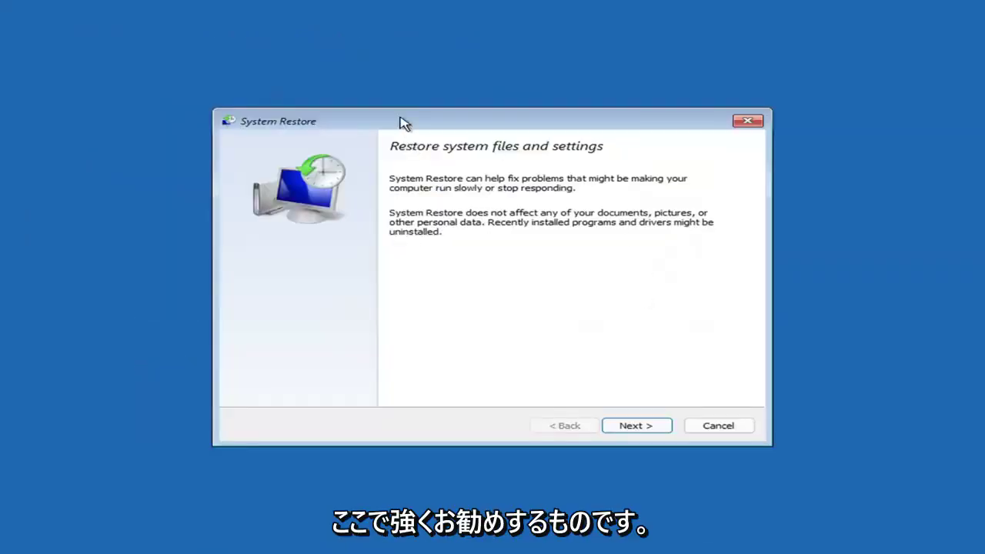
{"action": "left_click", "coordinate": [626, 424]}
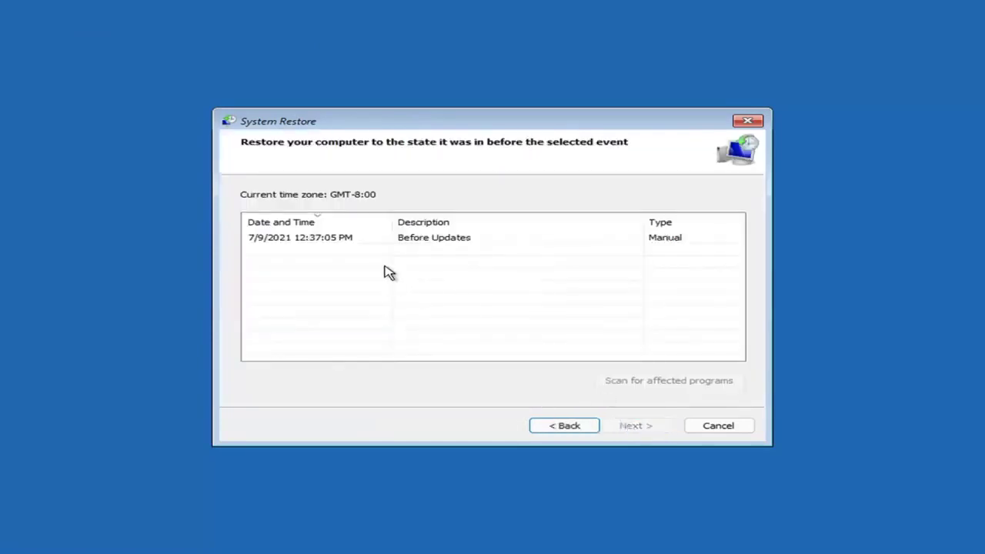
{"action": "left_click", "coordinate": [302, 241]}
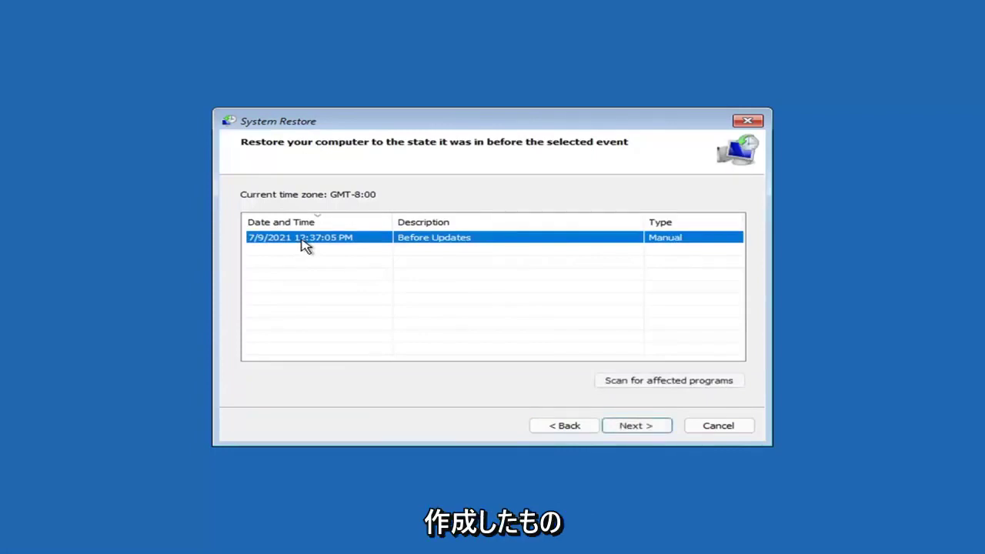
{"action": "left_click", "coordinate": [647, 427]}
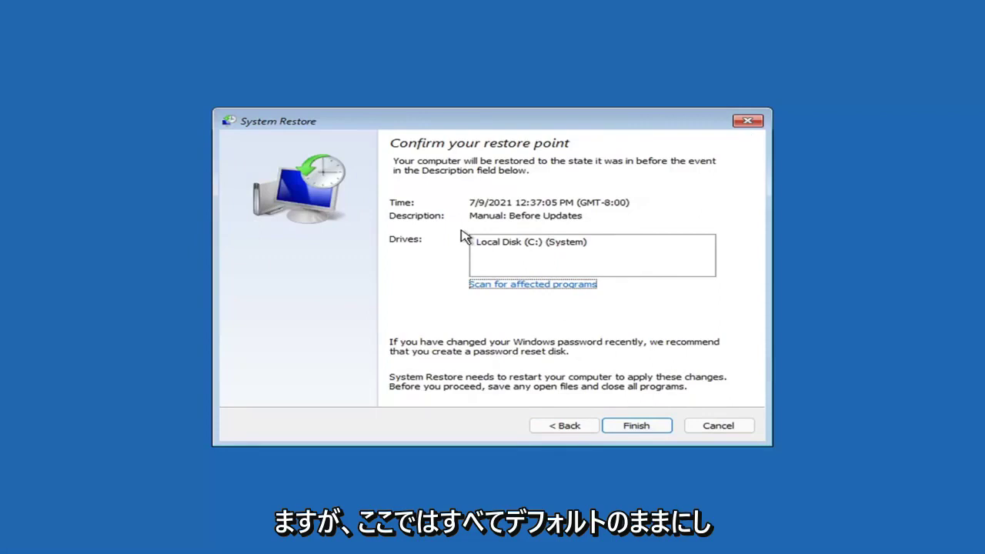
{"action": "left_click", "coordinate": [636, 429]}
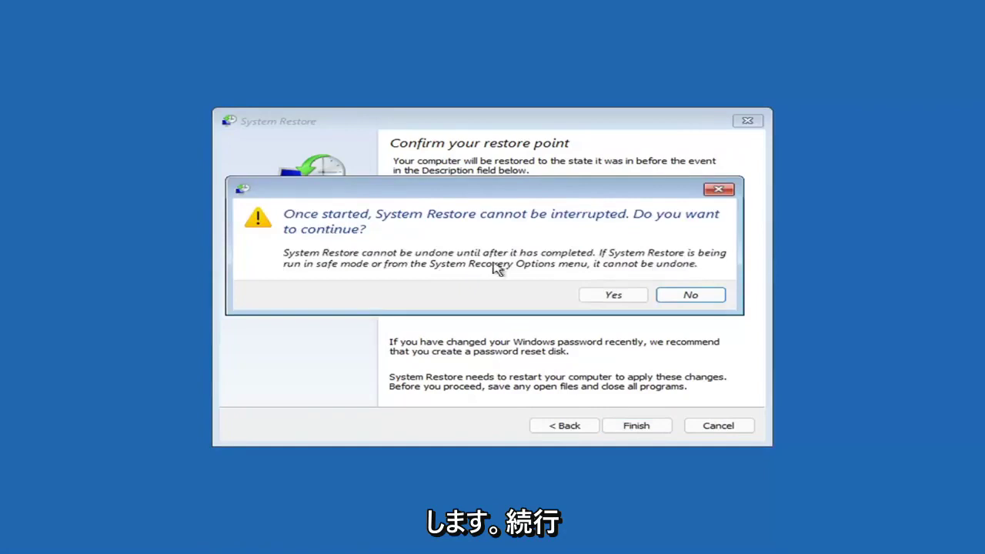
{"action": "left_click", "coordinate": [615, 300]}
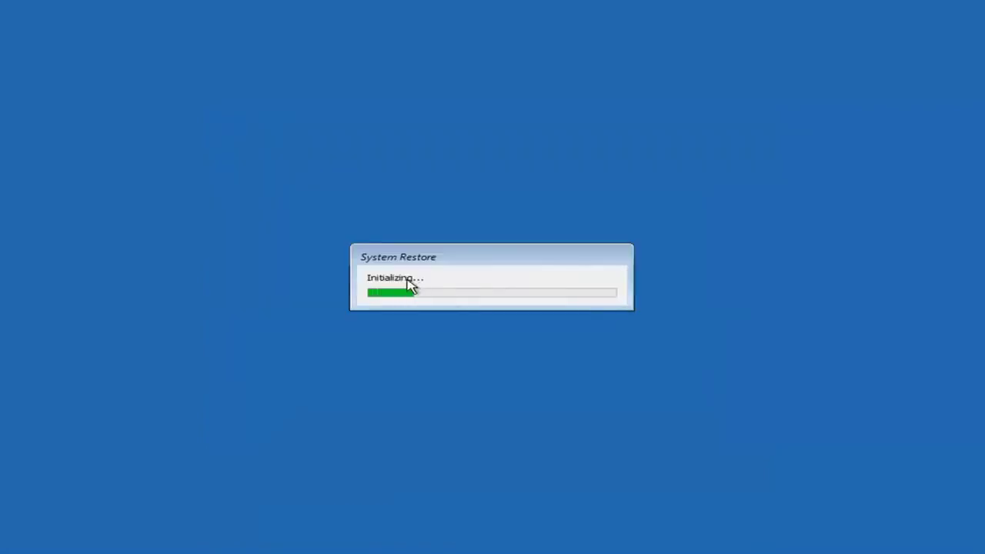
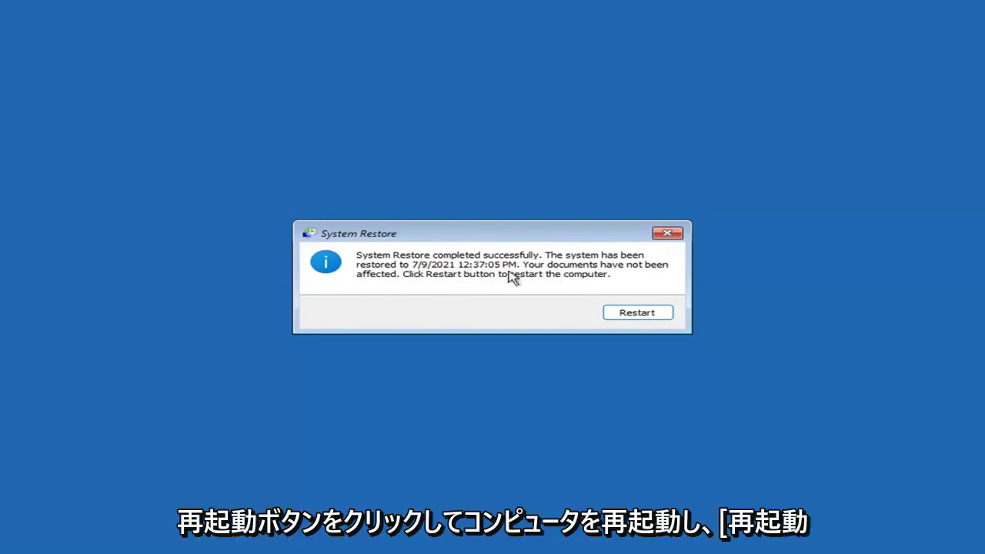
{"action": "left_click", "coordinate": [632, 315]}
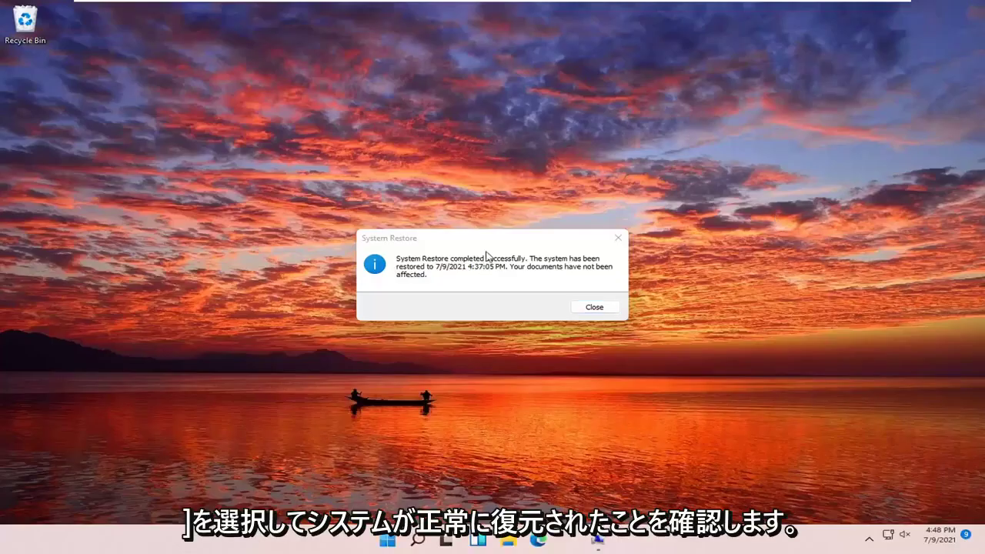
{"action": "left_click", "coordinate": [618, 238]}
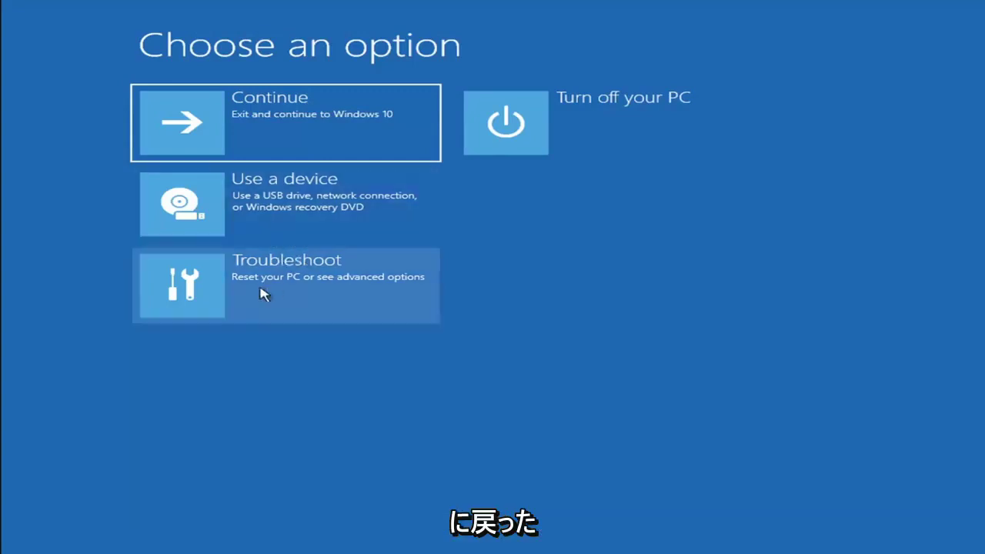
Review the Reset this PC choices under Troubleshoot, then go back to the initial recovery options screen.
{"action": "left_click", "coordinate": [291, 294]}
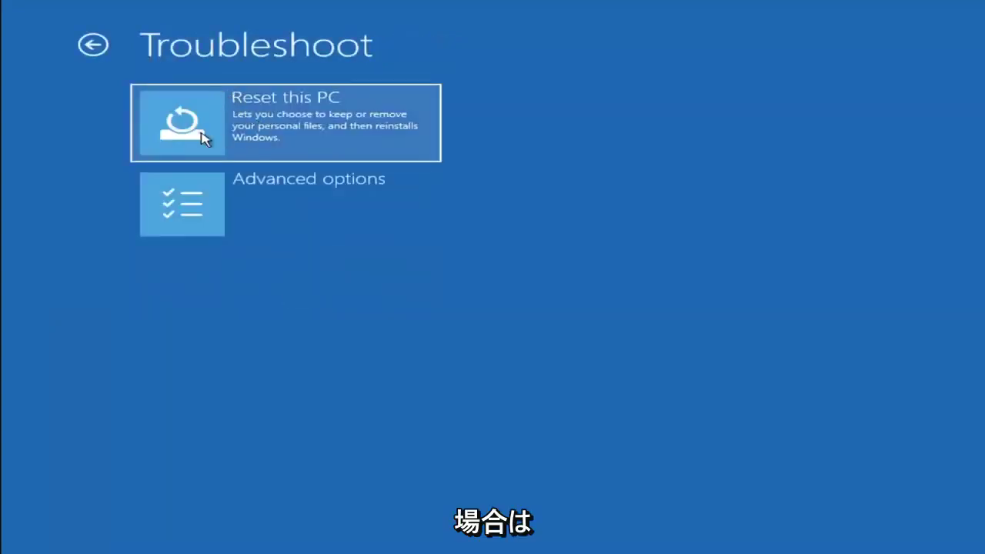
{"action": "left_click", "coordinate": [323, 139]}
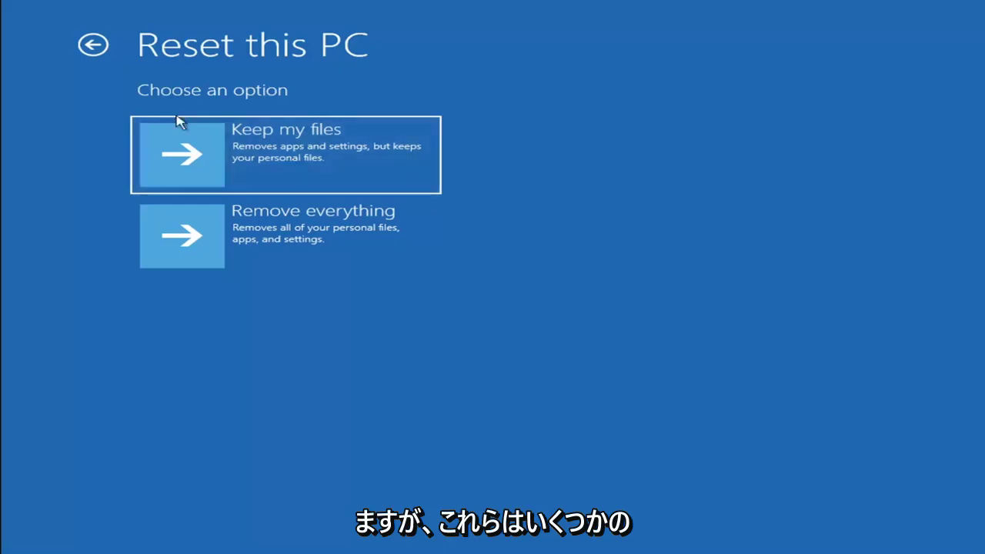
{"action": "left_click", "coordinate": [98, 46]}
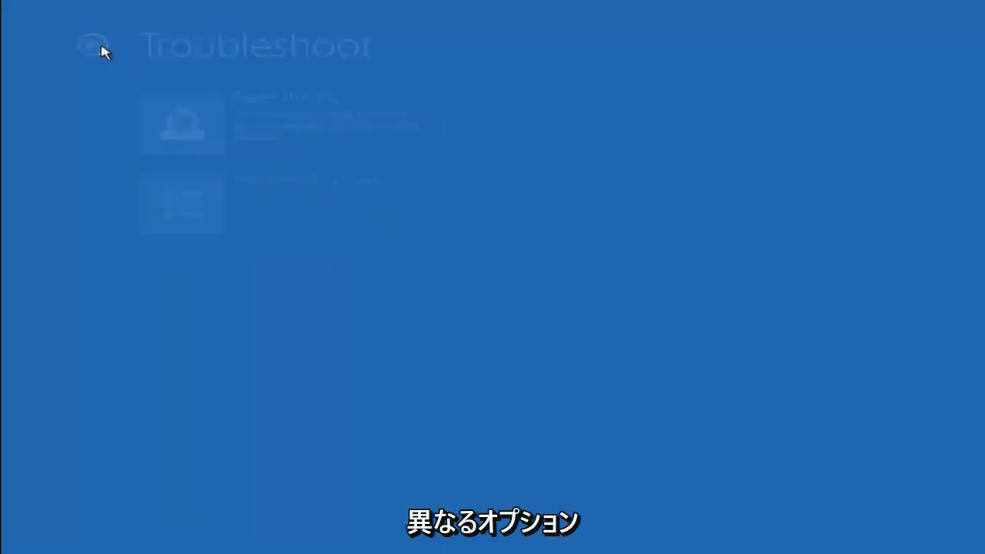
{"action": "left_click", "coordinate": [102, 46]}
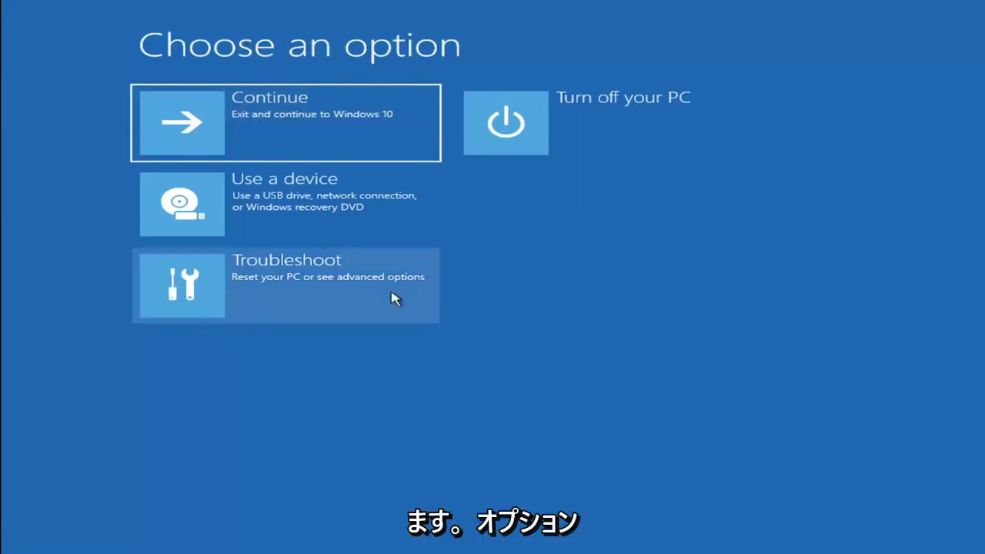
Open the Command Prompt from the advanced troubleshooting options.
{"action": "left_click", "coordinate": [299, 293]}
{"action": "left_click", "coordinate": [292, 213]}
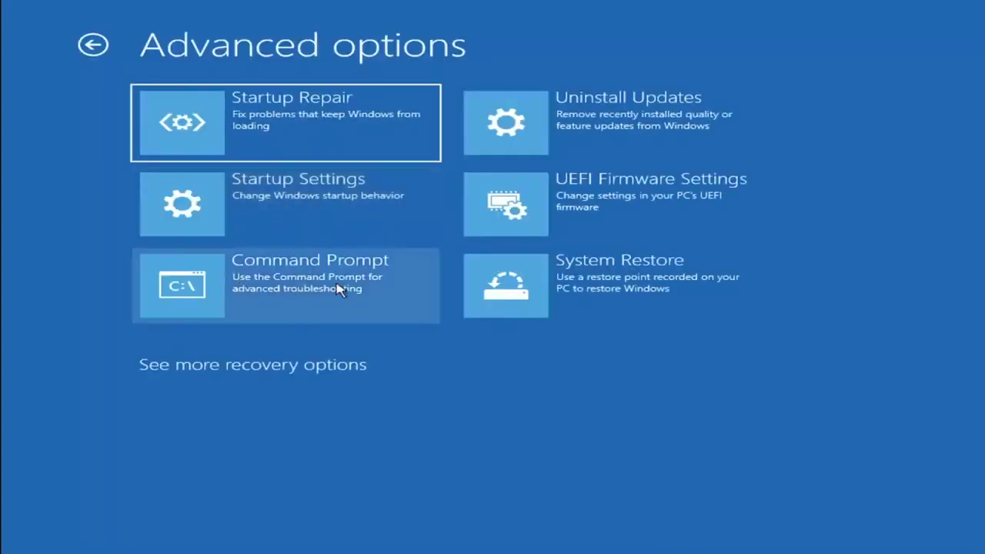
{"action": "left_click", "coordinate": [237, 288]}
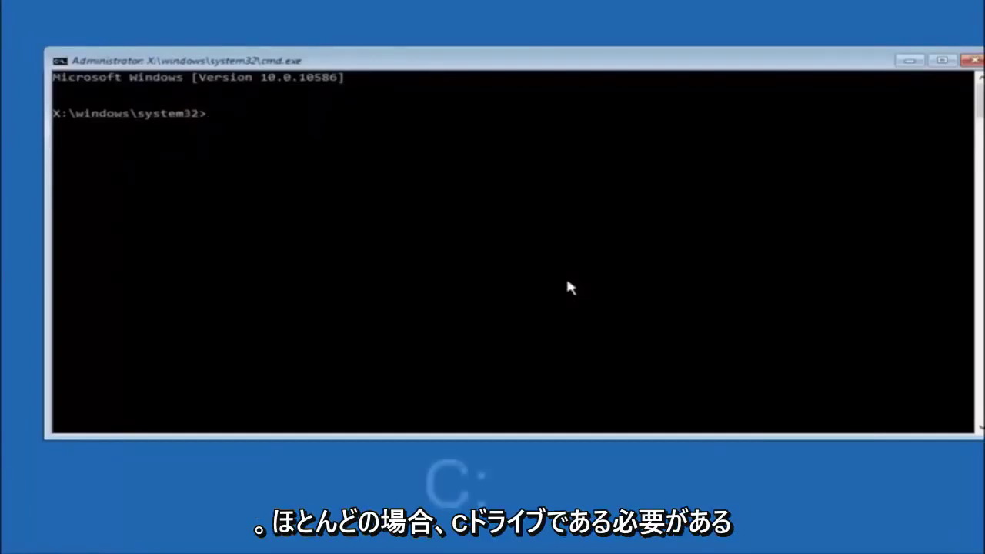
Switch the Command Prompt to the C: drive and list its contents with dir.
{"action": "type", "text": "c:"}
{"action": "key", "text": "Return"}
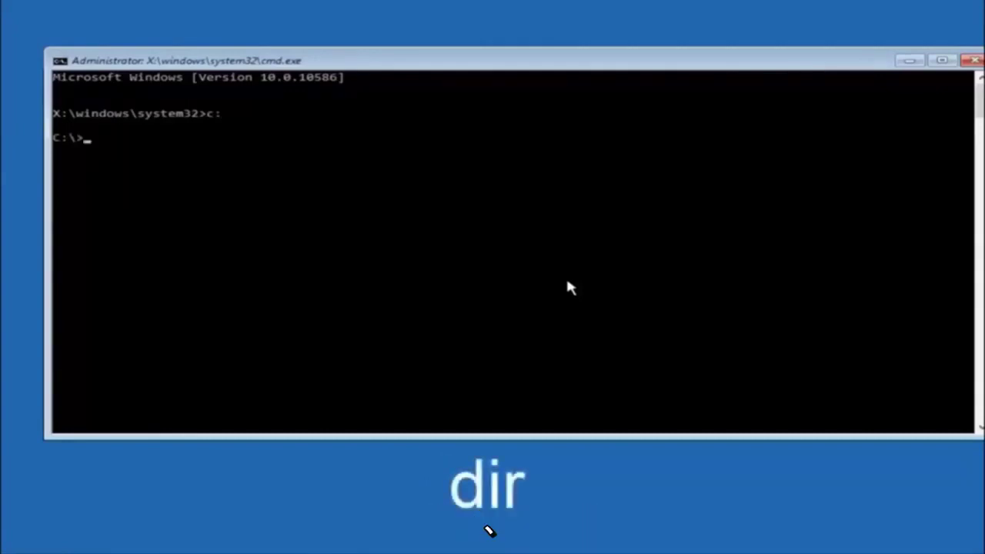
{"action": "type", "text": "dir"}
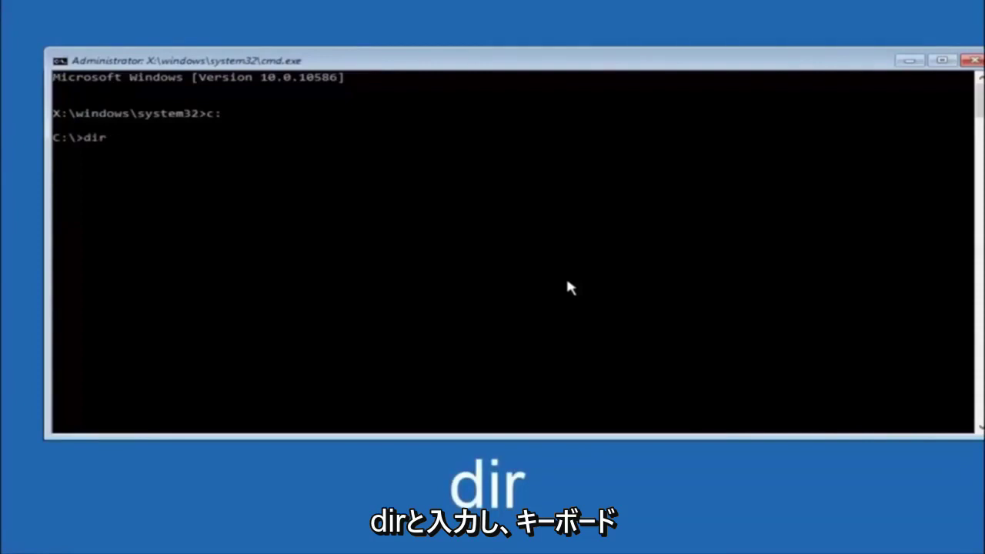
{"action": "key", "text": "Return"}
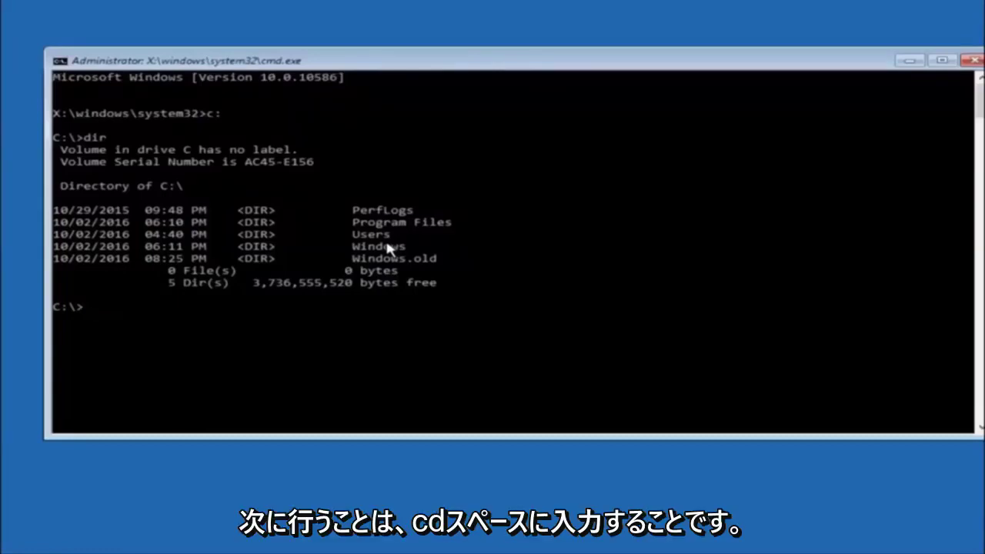
Change to the \windows\system32\config directory and create a folder named backup there with md.
{"action": "type", "text": "cd \\windows\\system32\\config"}
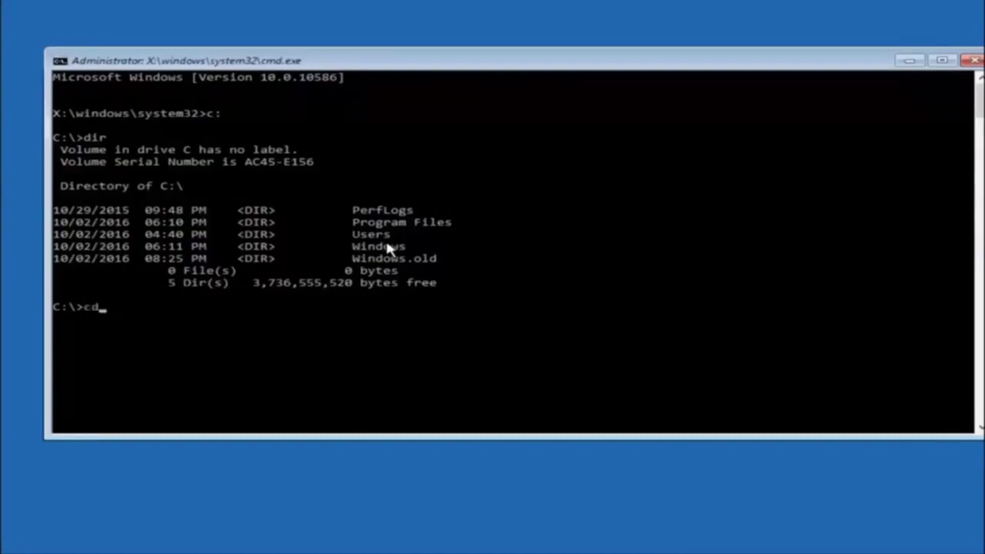
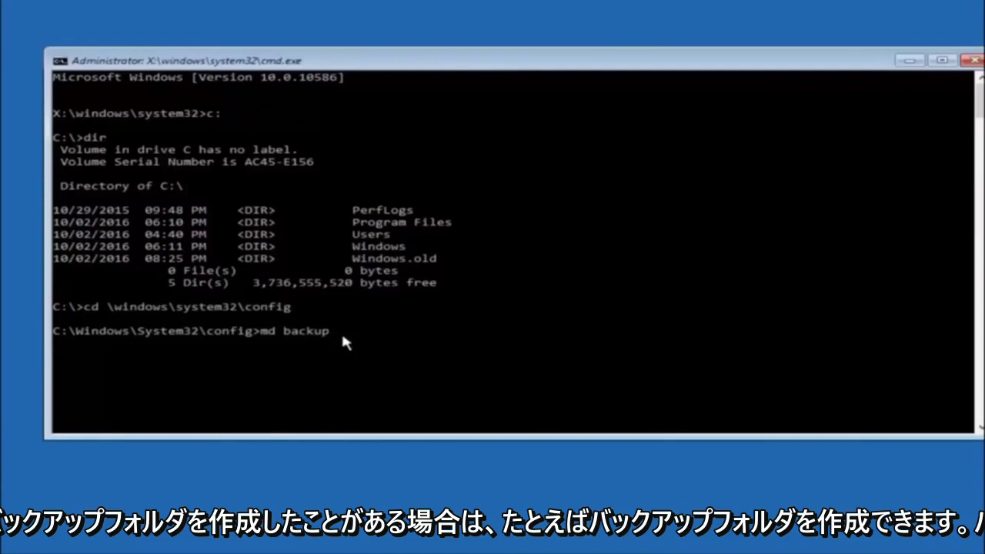
{"action": "type", "text": "1"}
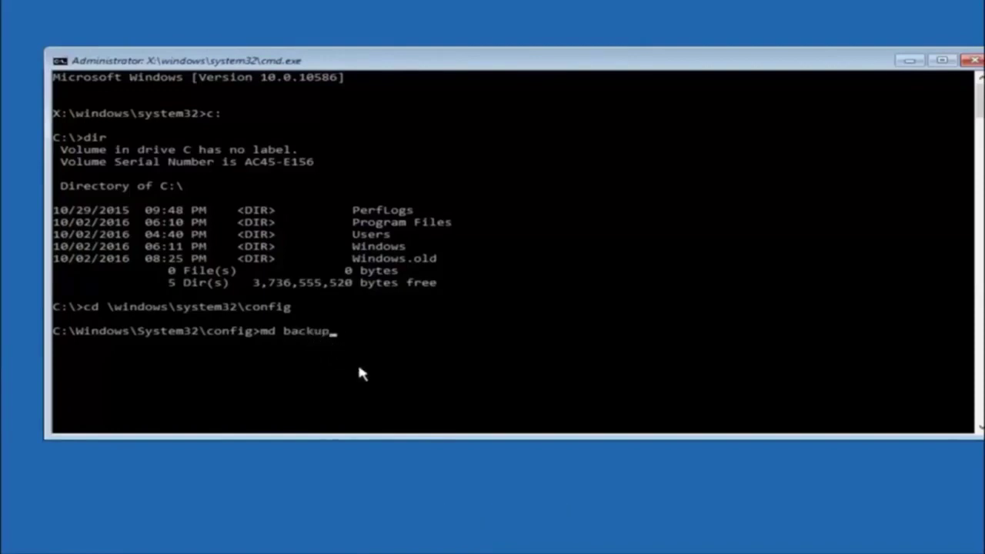
{"action": "key", "text": "Return"}
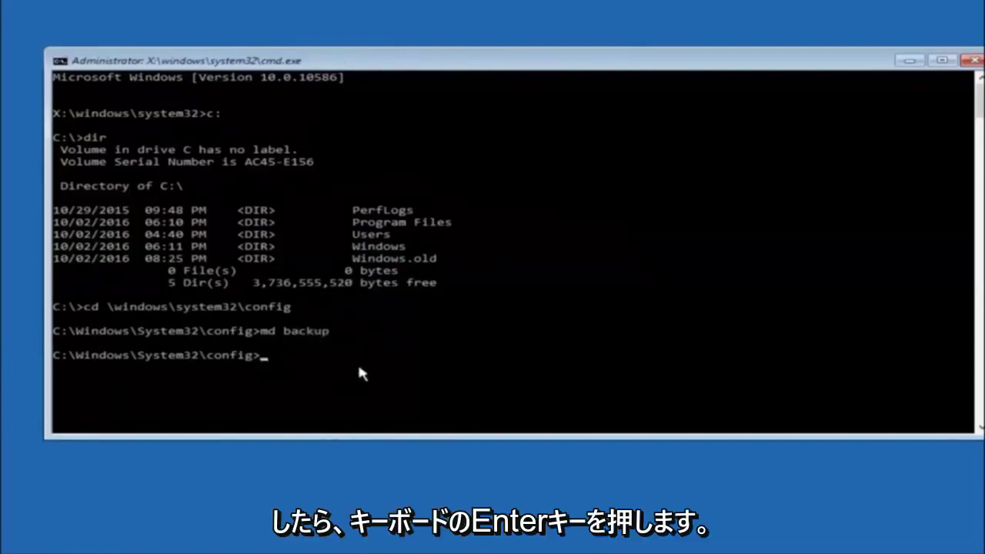
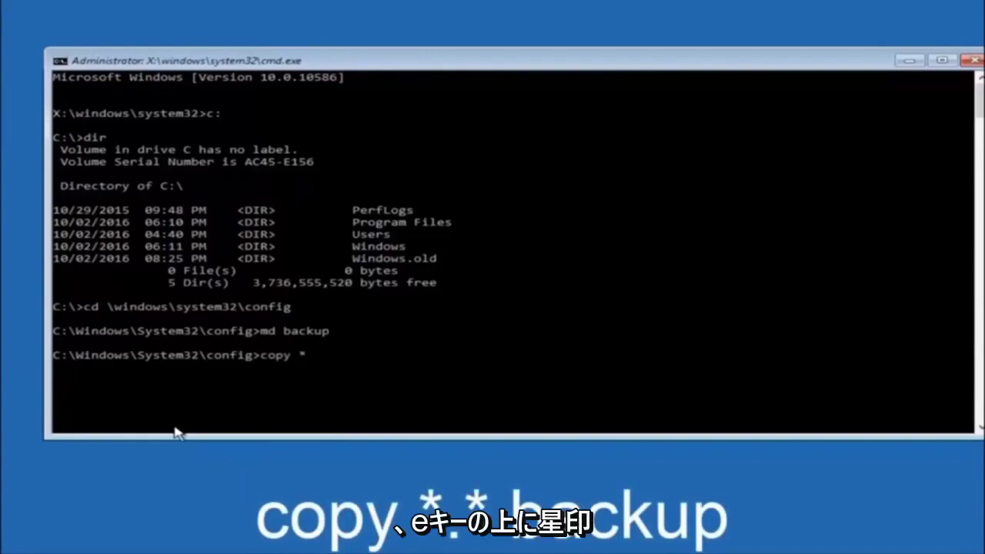
Copy all files from the config directory into the backup folder with copy *.* backup.
{"action": "type", "text": "."}
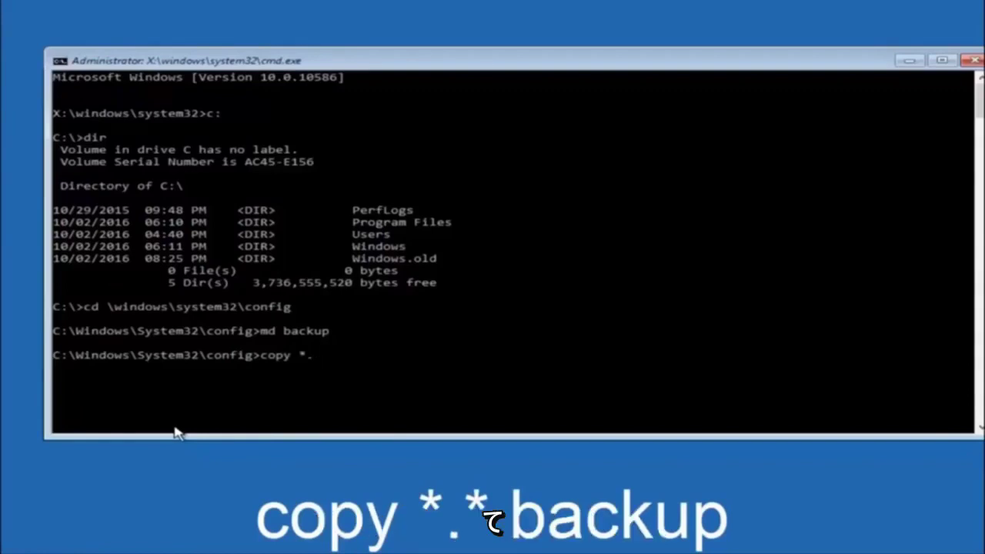
{"action": "type", "text": "*"}
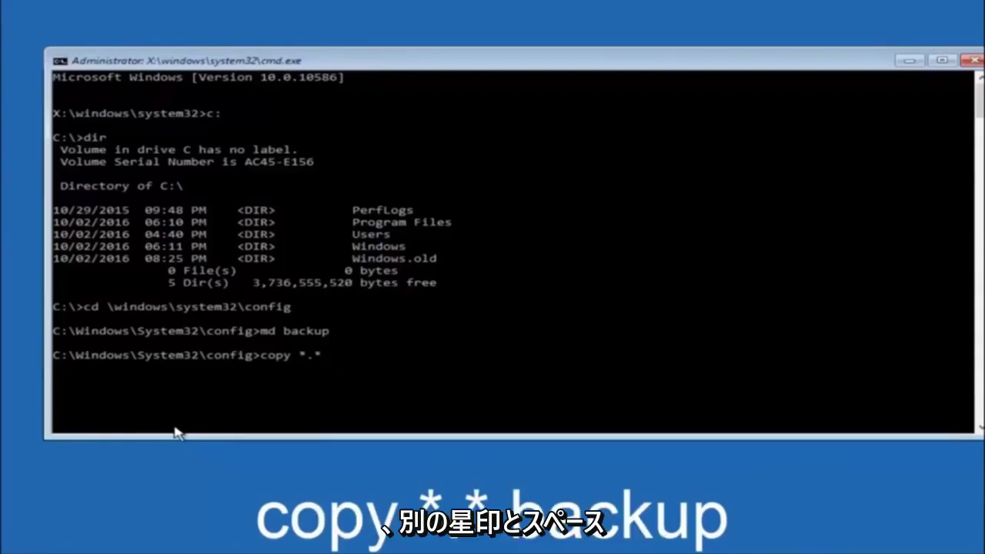
{"action": "type", "text": " backup"}
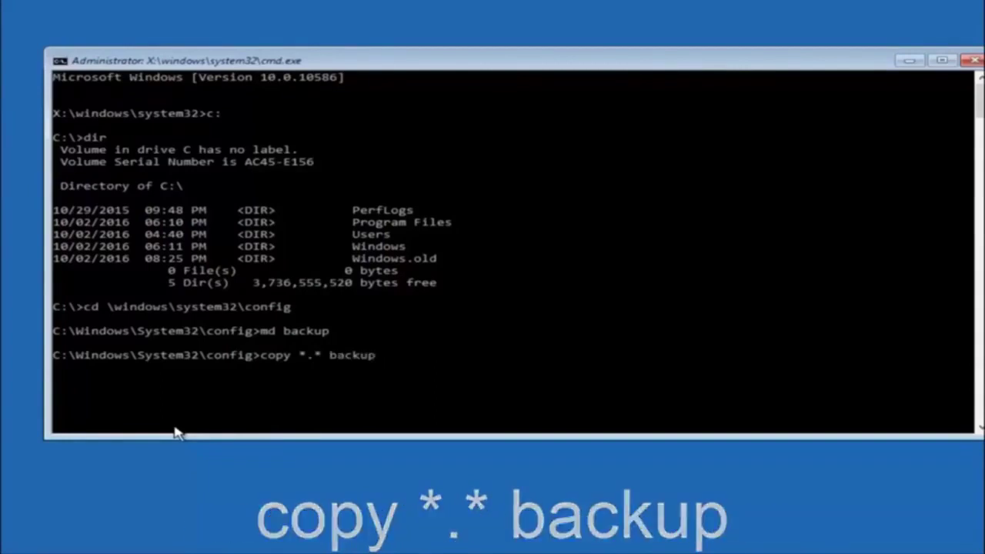
{"action": "key", "text": "Return"}
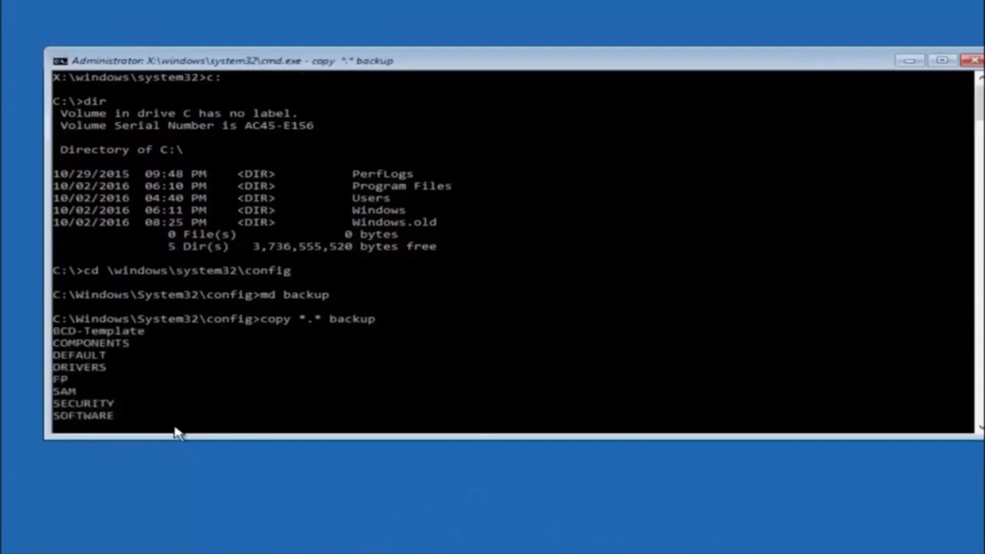
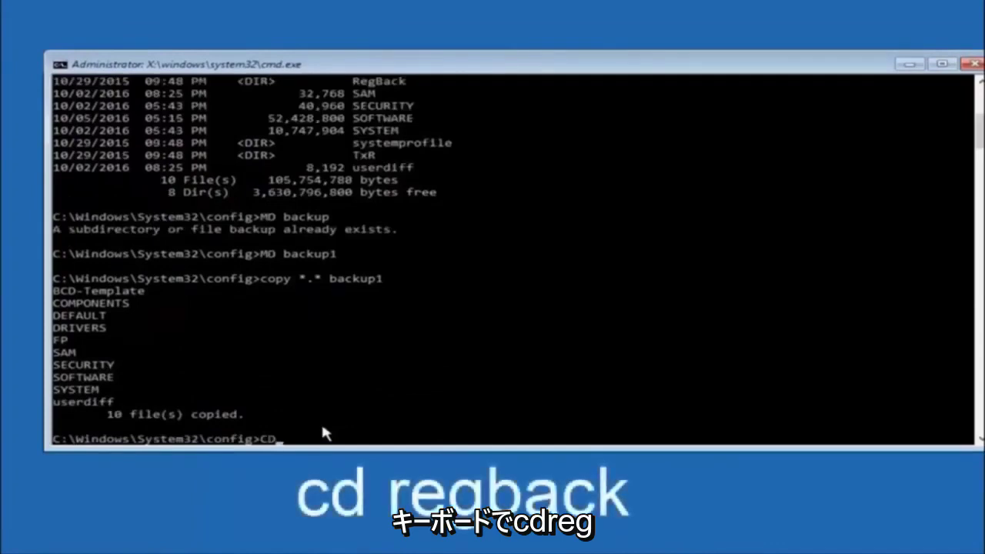
Change to the regback subdirectory of config and list its contents with dir.
{"action": "type", "text": "regback"}
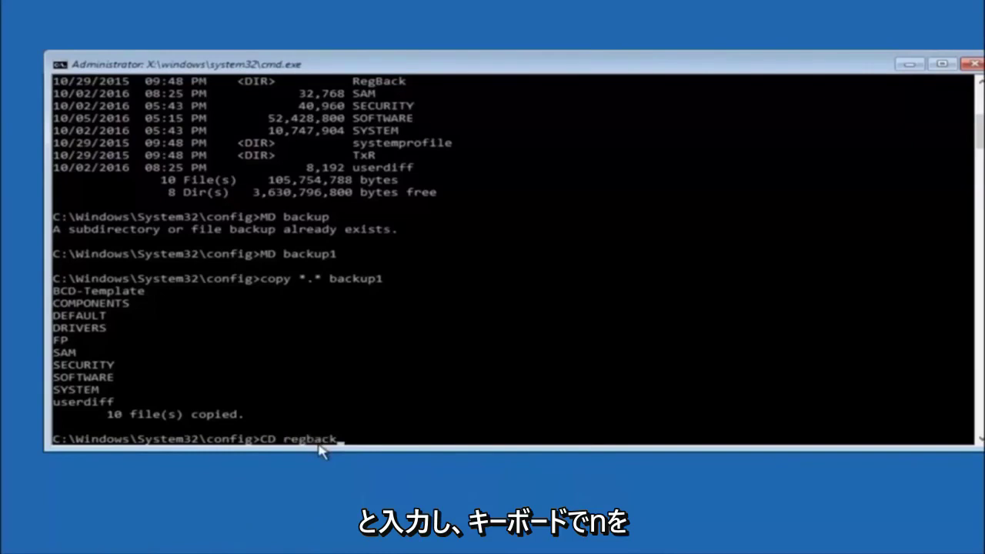
{"action": "key", "text": "Return"}
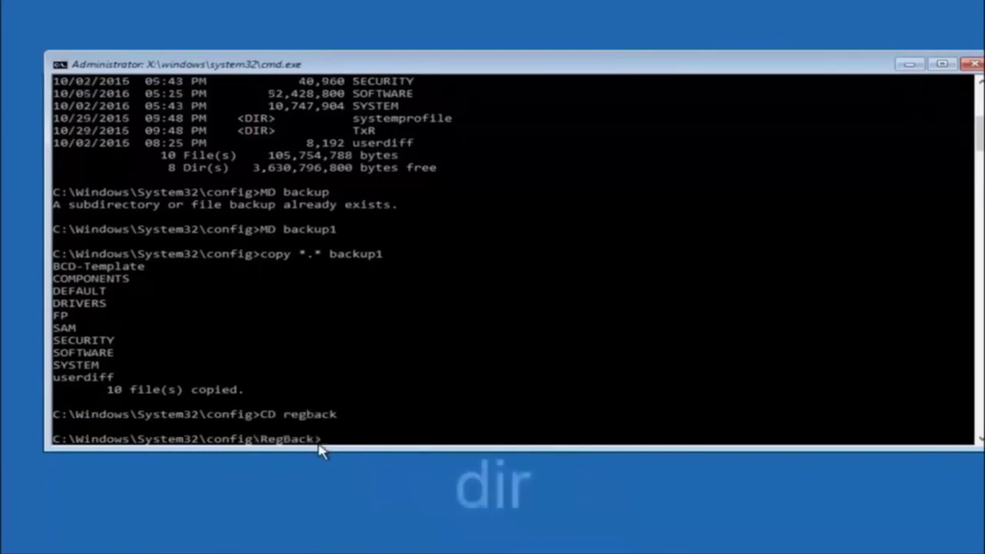
{"action": "type", "text": "dir"}
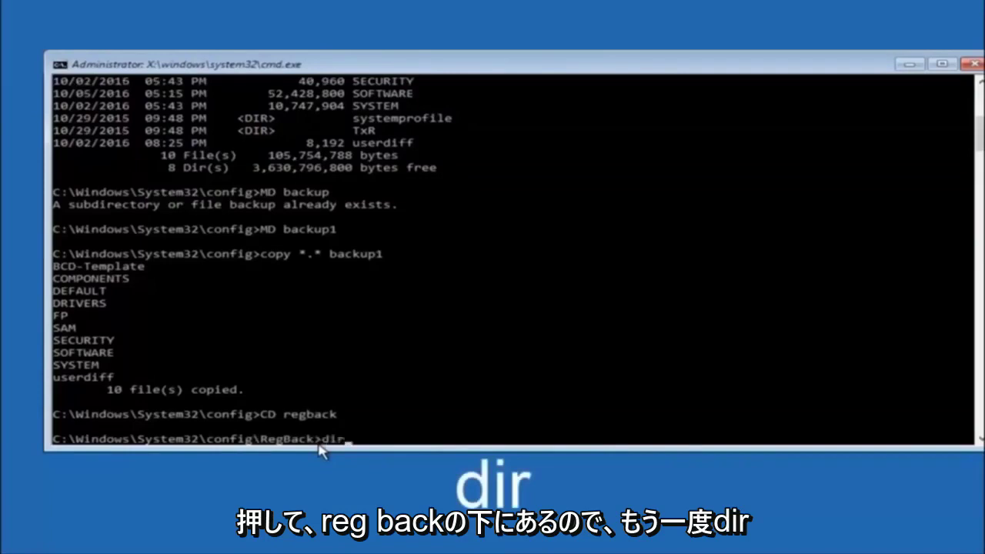
{"action": "key", "text": "Return"}
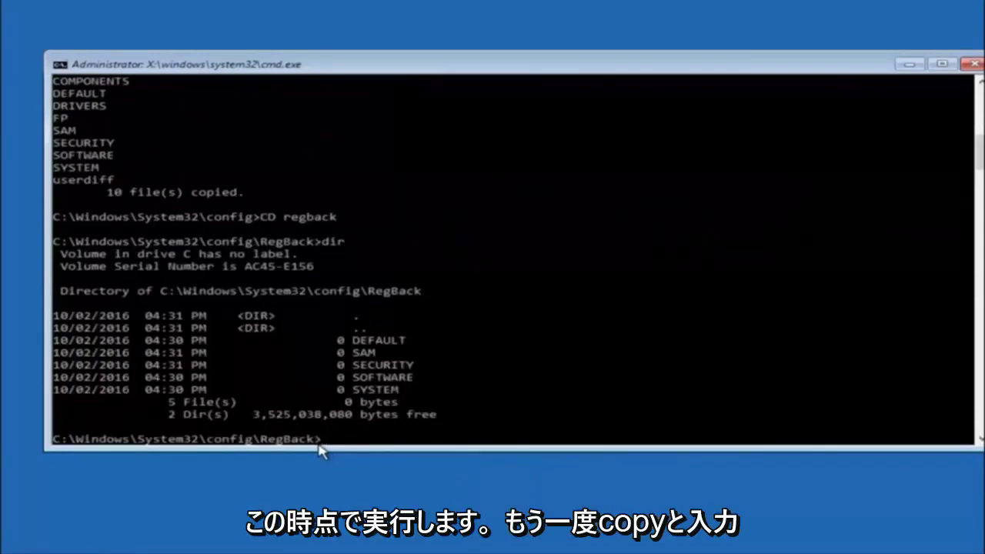
Copy all RegBack files into the parent config directory with copy *.* .., overwriting all existing files, and close the Command Prompt.
{"action": "type", "text": "copy *.* .."}
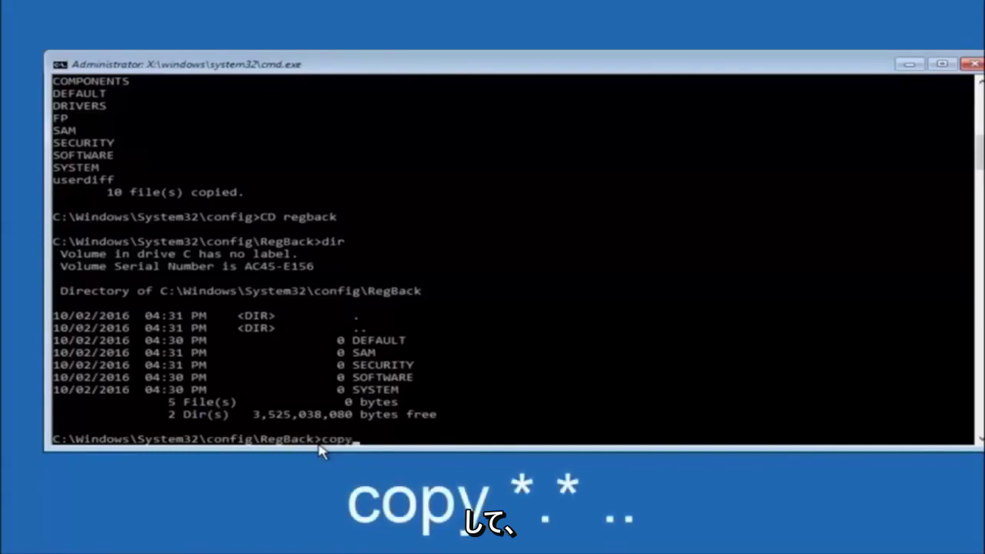
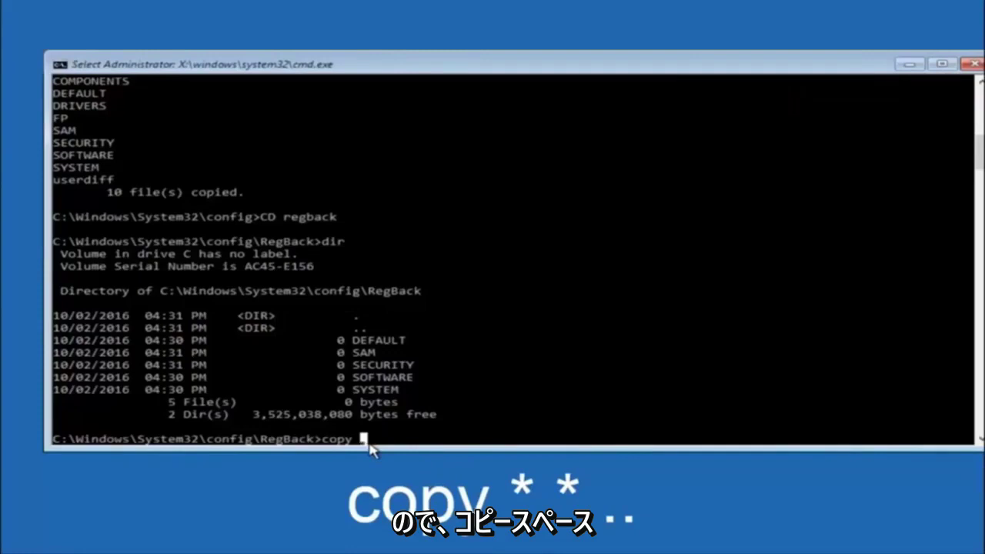
{"action": "type", "text": "*.* .."}
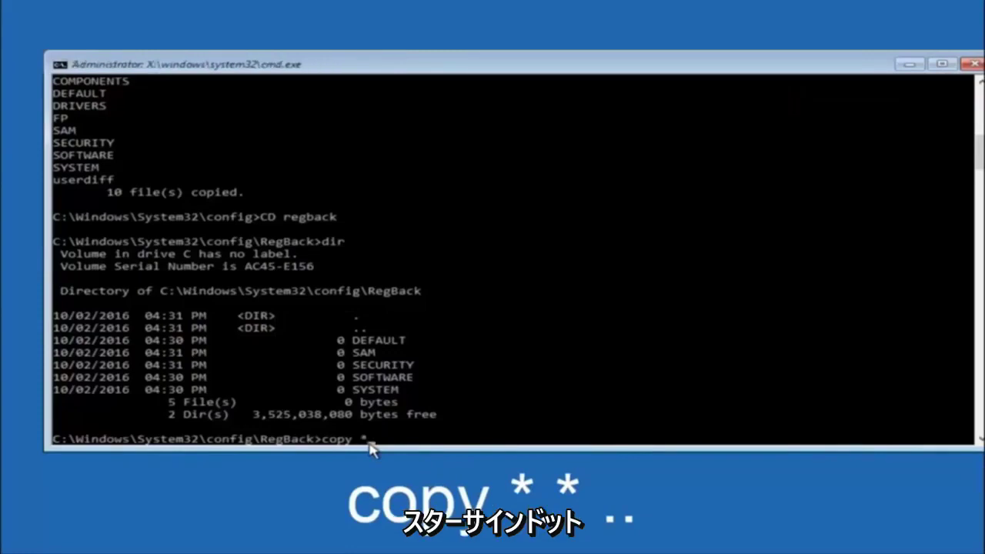
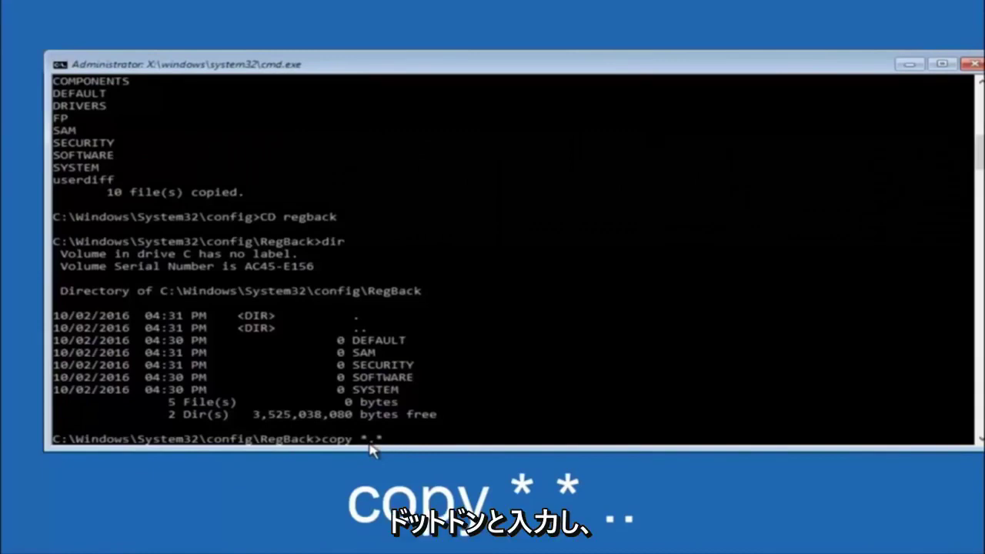
{"action": "type", "text": ".."}
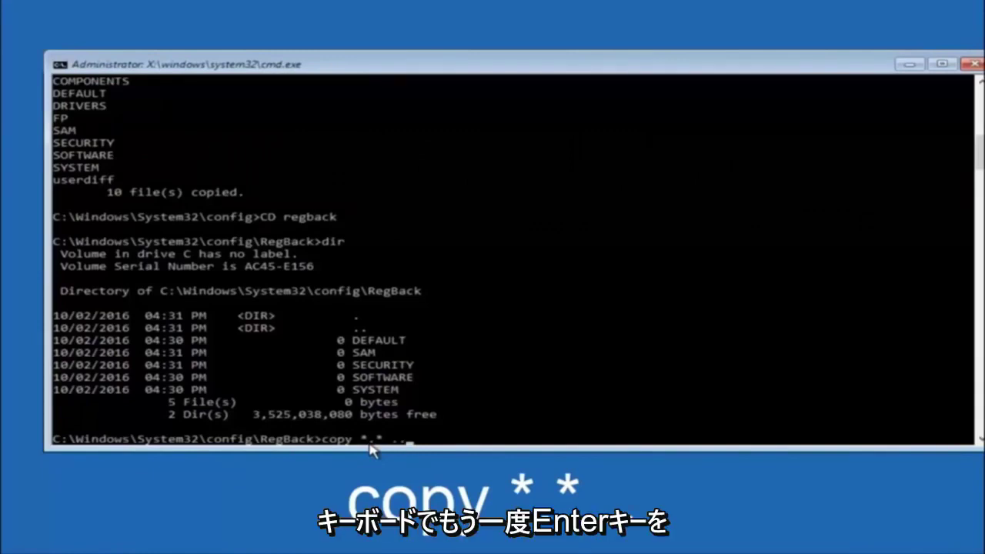
{"action": "key", "text": "Return"}
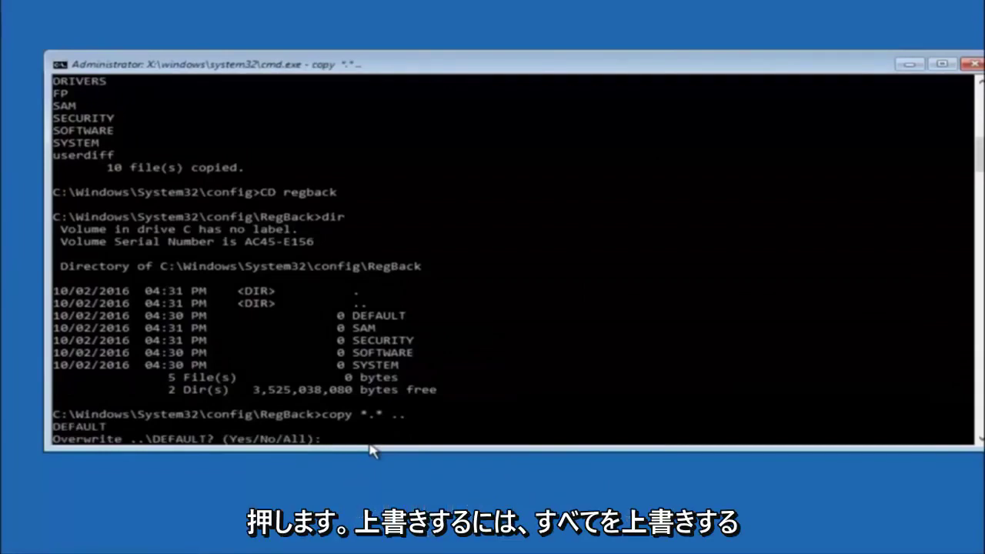
{"action": "type", "text": "A"}
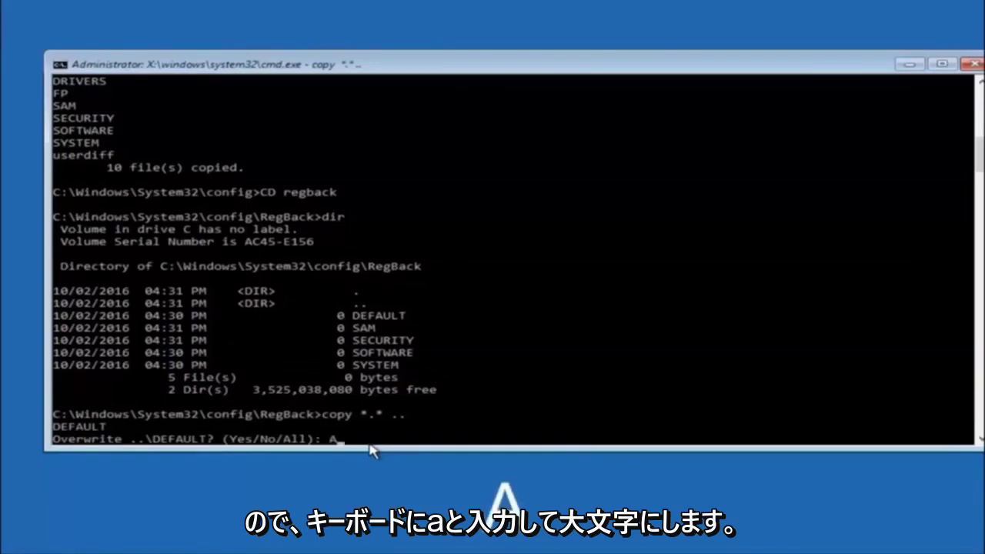
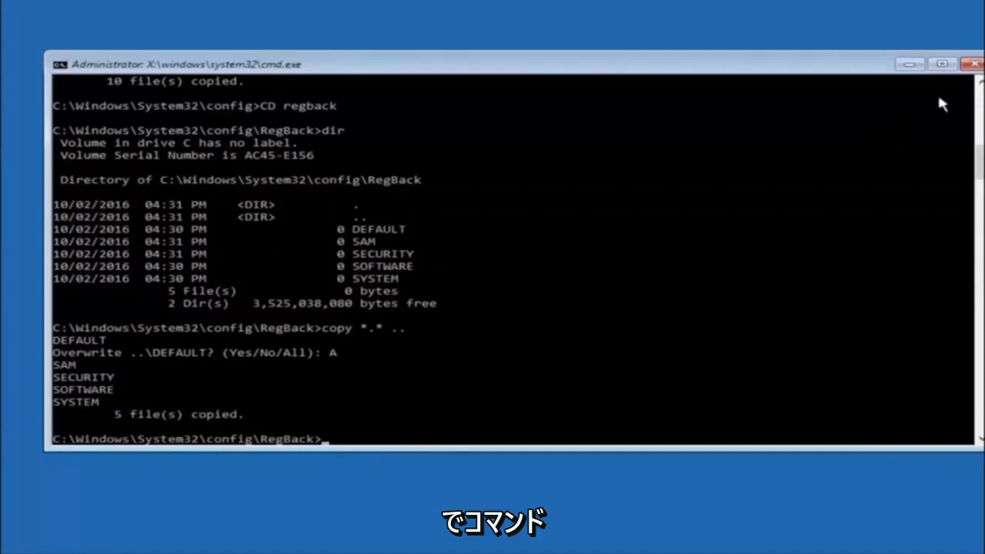
{"action": "left_click", "coordinate": [974, 64]}
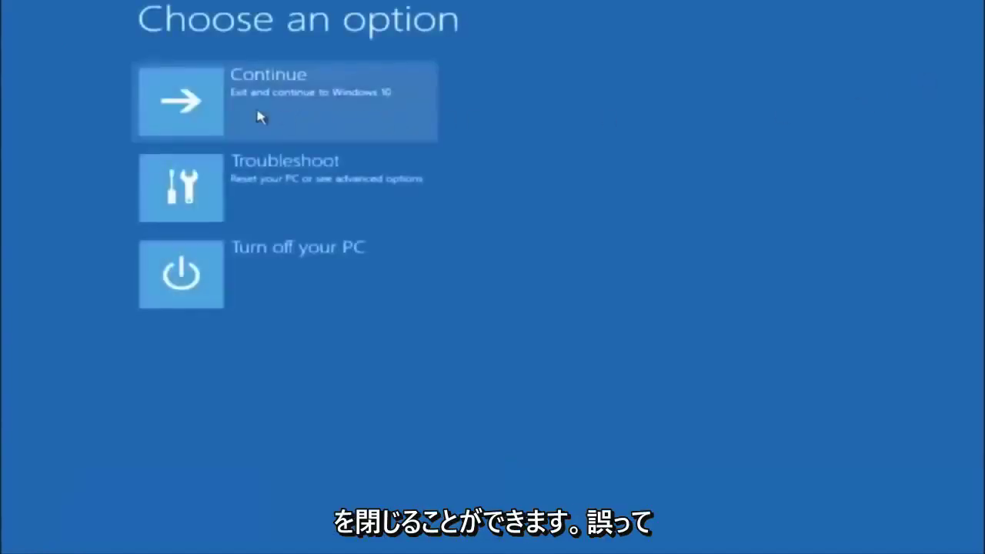